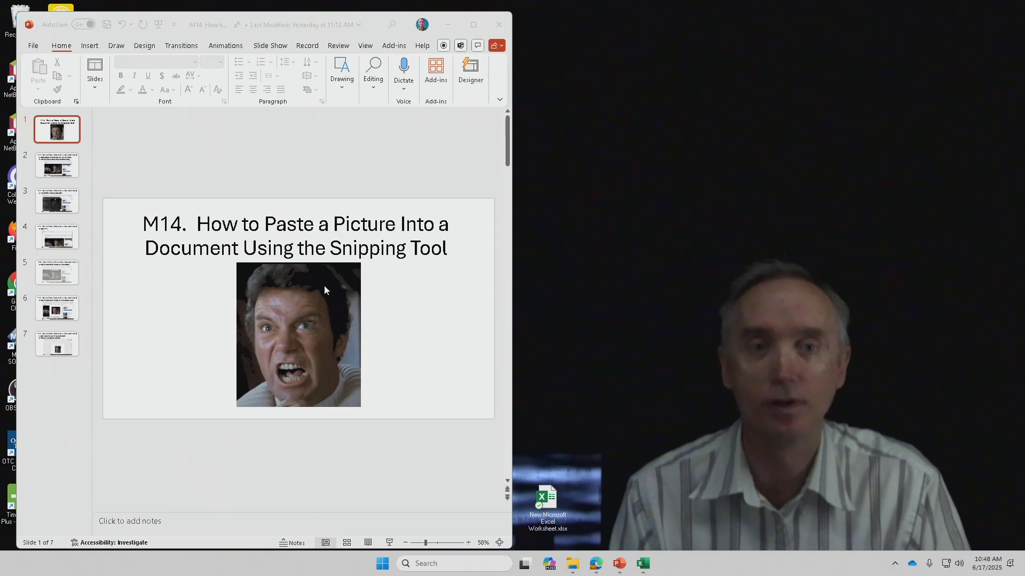
Step: Show slide 2 of the presentation, which covers selecting a picture to copy
left_click(54, 165)
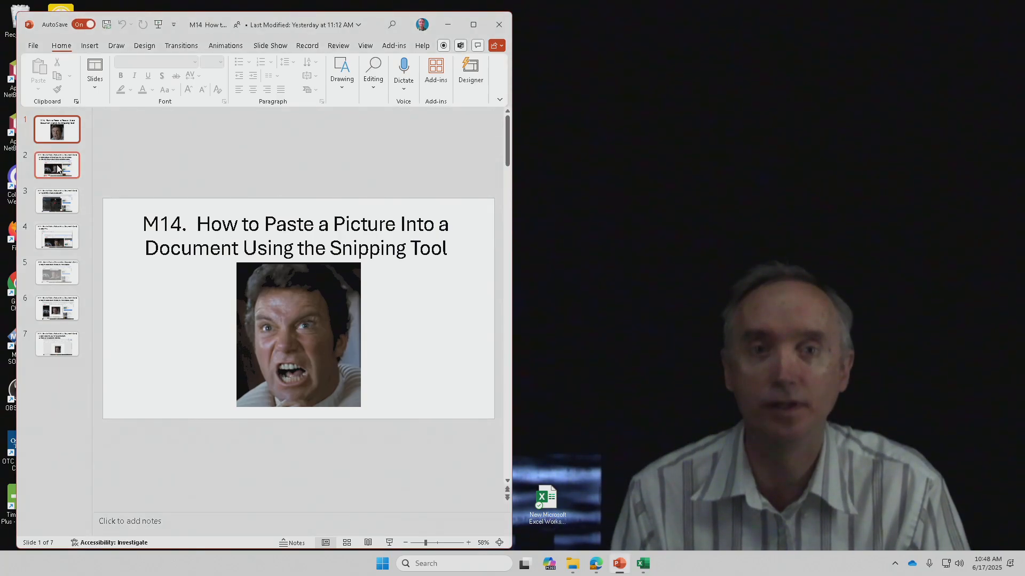
left_click(58, 168)
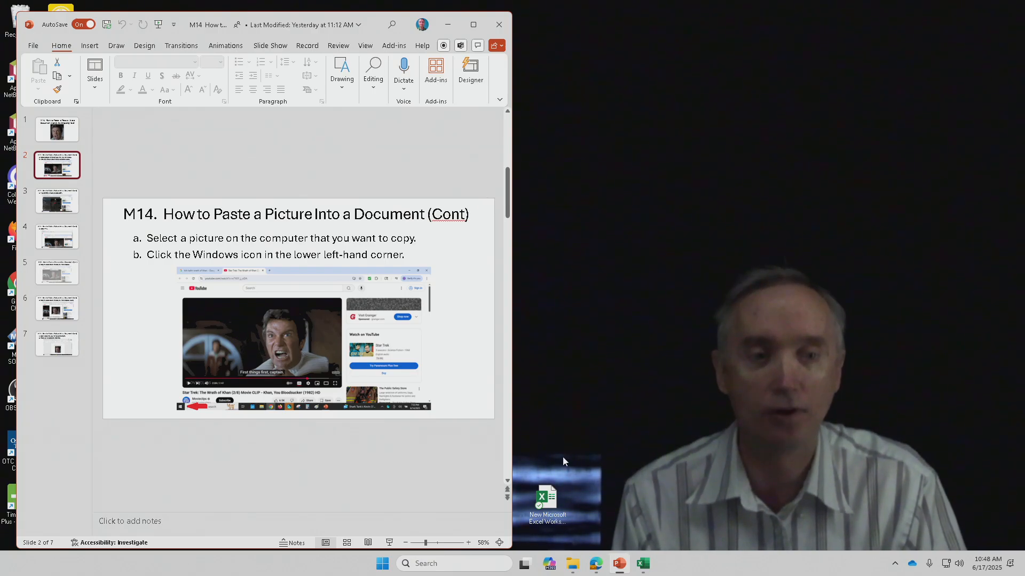
Step: Switch to the Star Trek II trailer in Microsoft Edge, play it and pause at 1:14
mouse_move(597, 567)
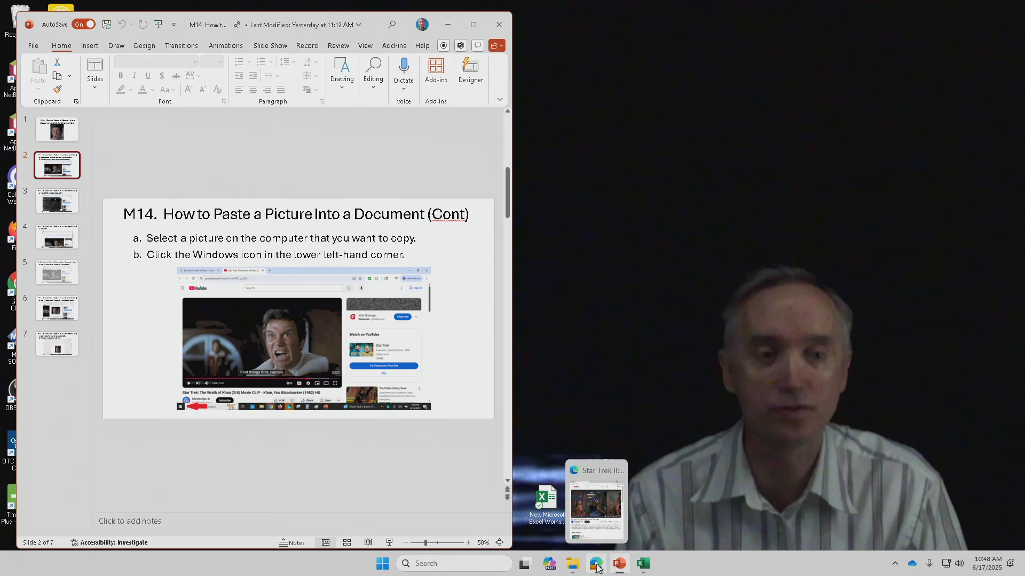
left_click(591, 524)
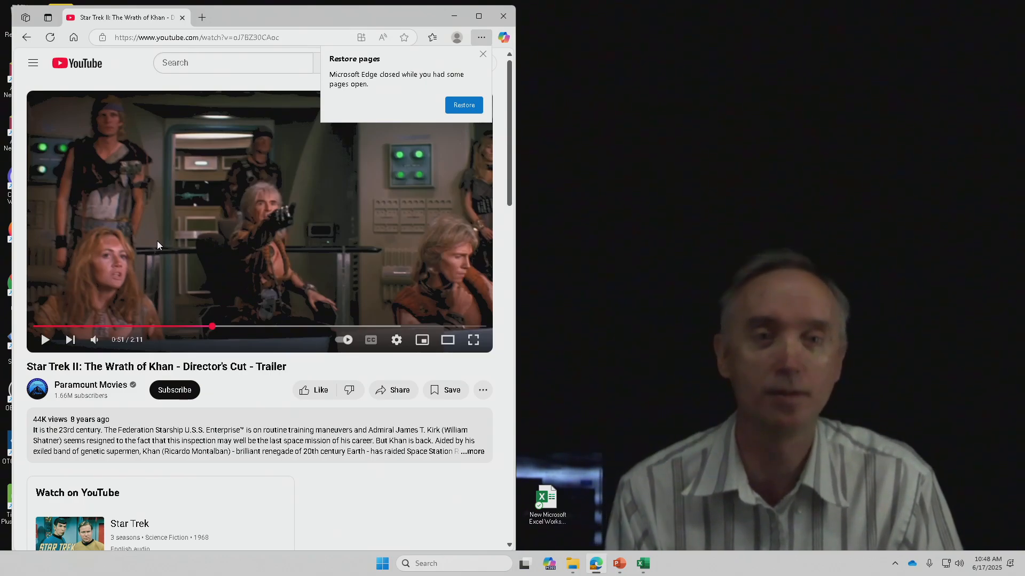
left_click(176, 241)
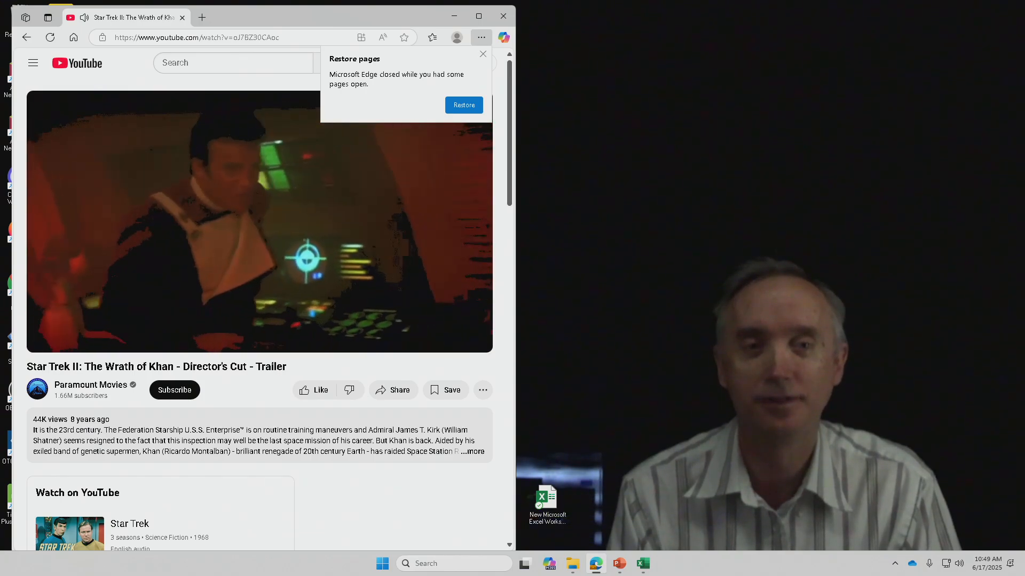
left_click(184, 236)
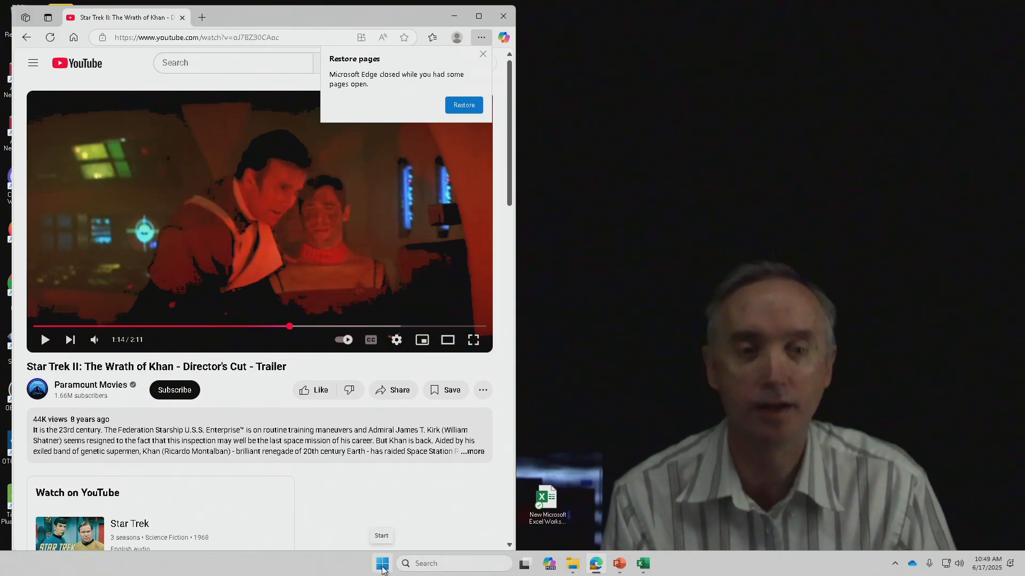
Step: Search Windows for "snip" and open the Snipping Tool
left_click(382, 567)
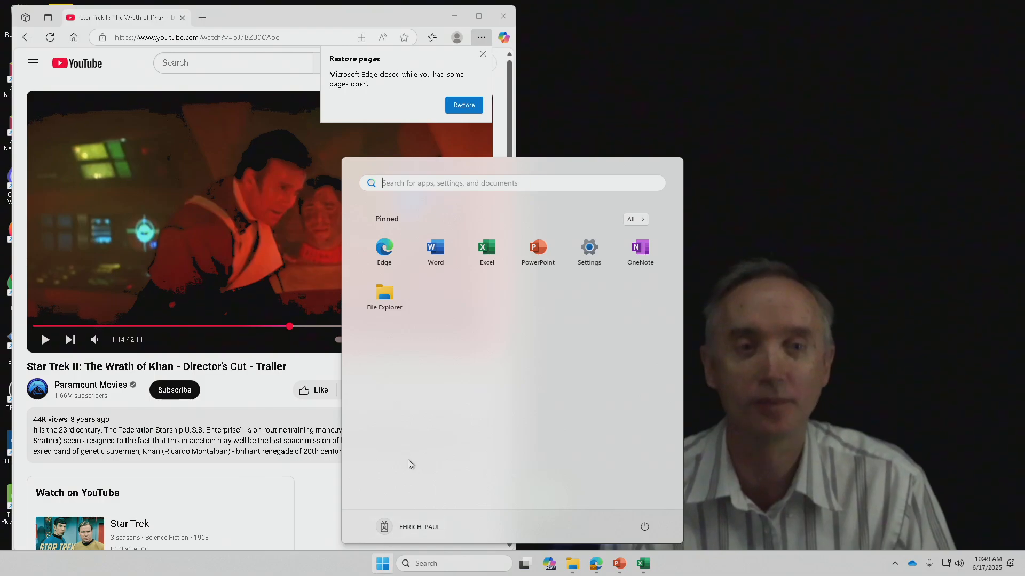
left_click(525, 187)
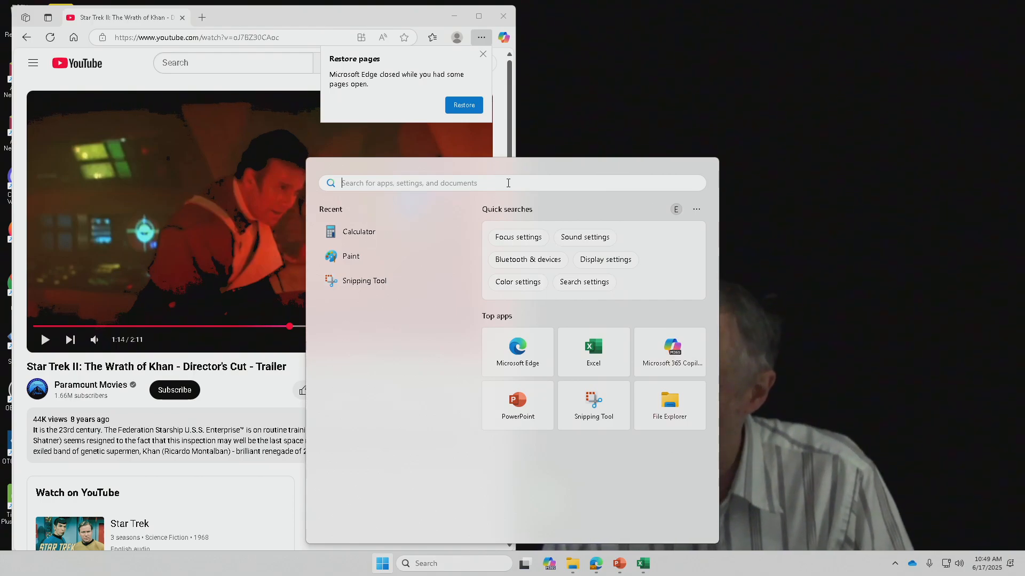
type("sni")
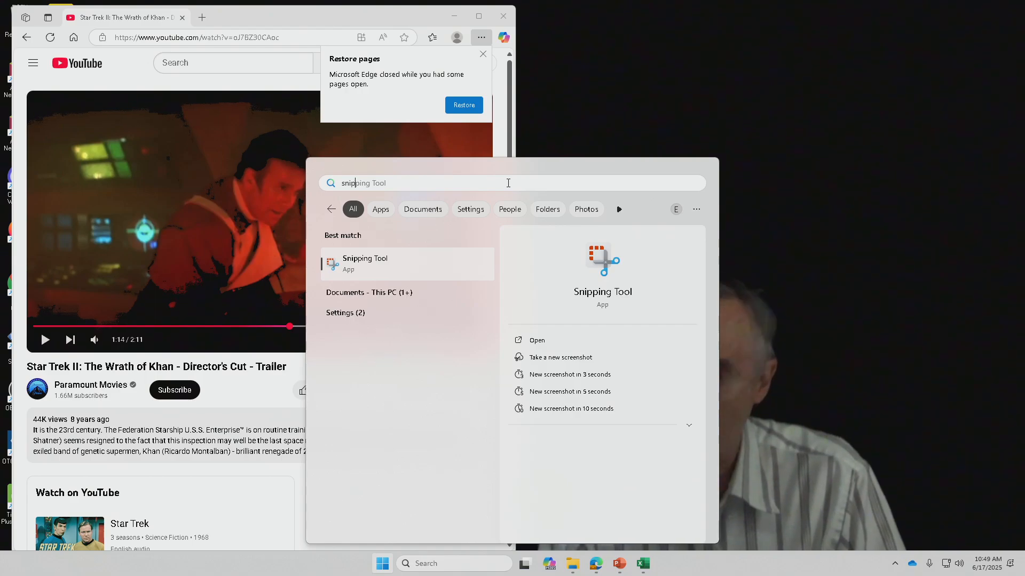
type("p")
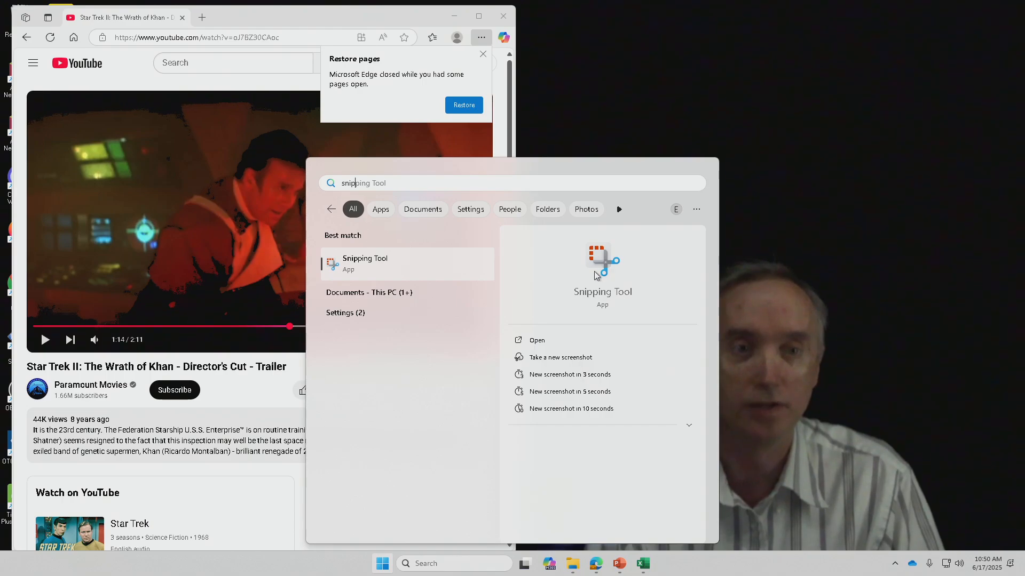
left_click(596, 275)
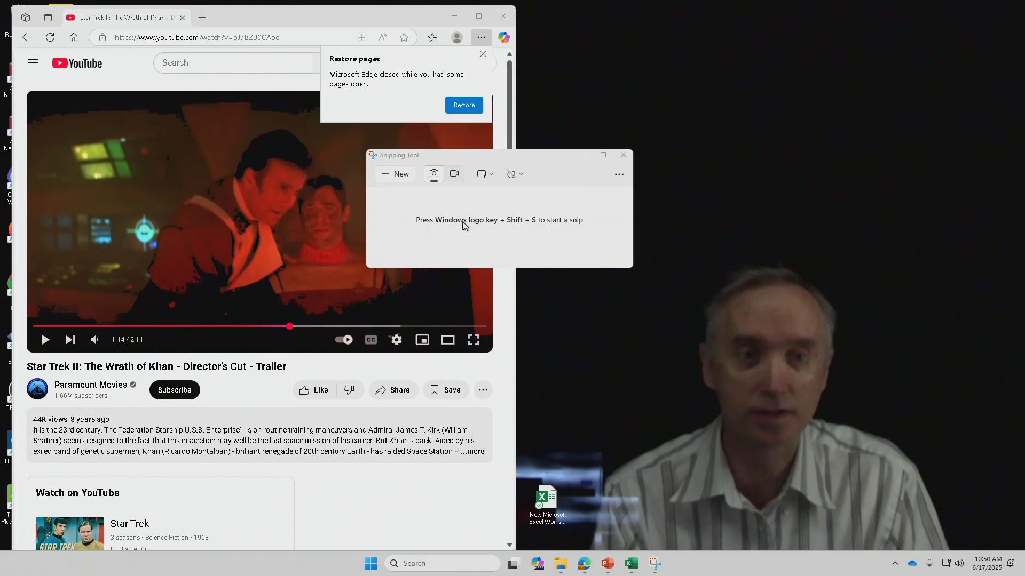
Step: Capture a new rectangular snip around the two men in the paused video frame
left_click(402, 178)
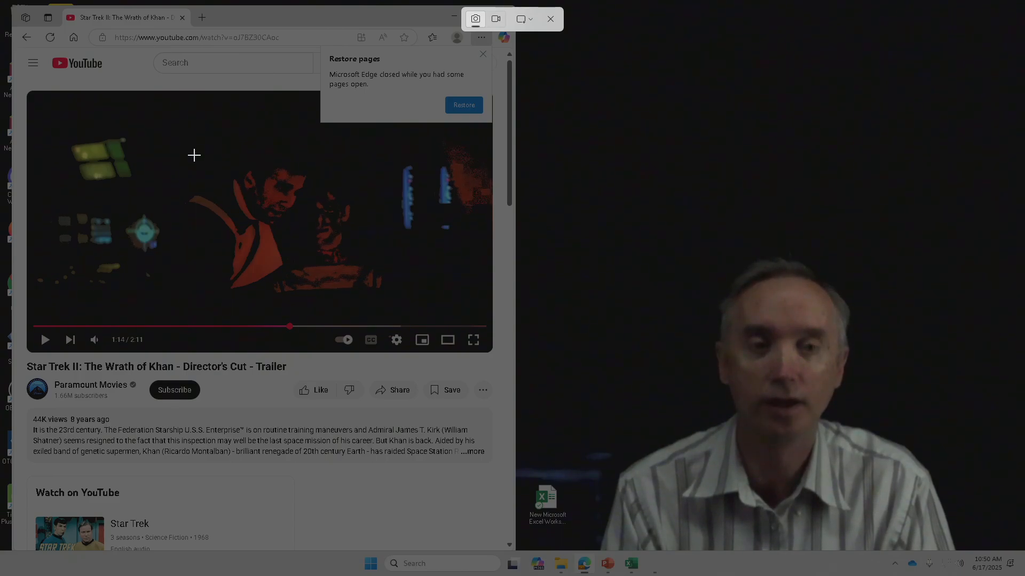
key("Escape")
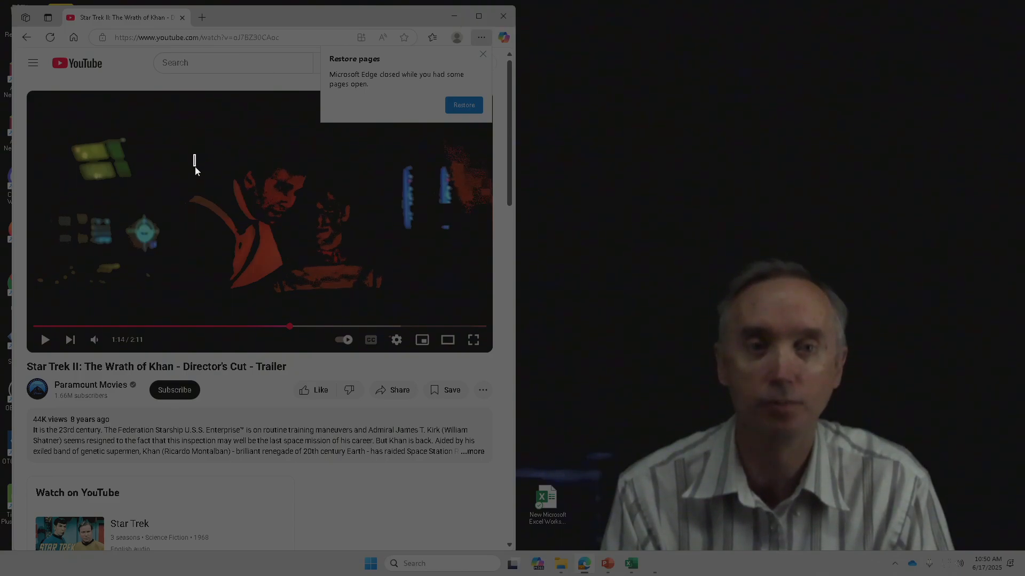
left_click_drag(194, 205, 388, 305)
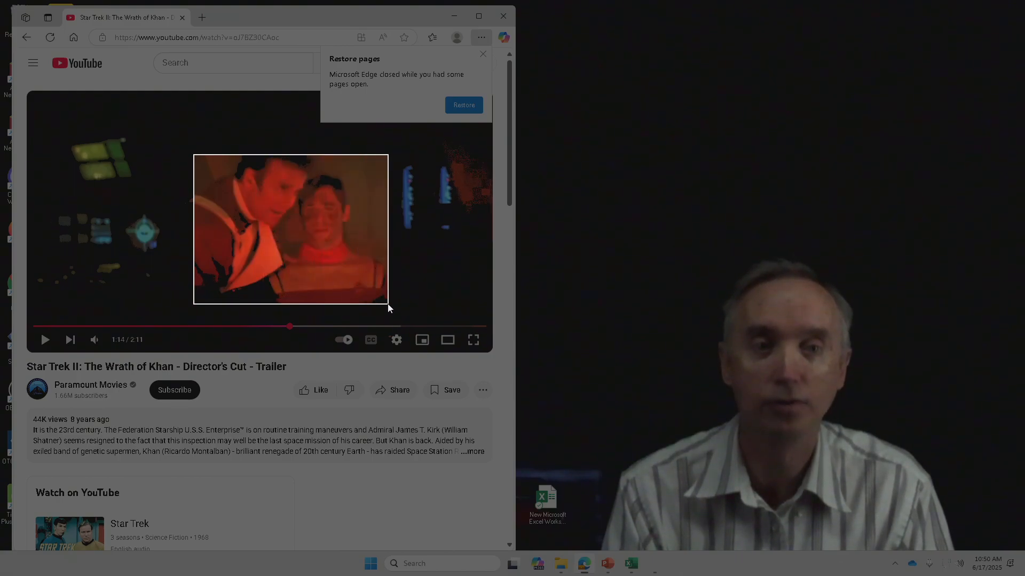
mouse_move(388, 305)
left_mouse_down()
mouse_move(454, 309)
mouse_move(392, 309)
left_mouse_up()
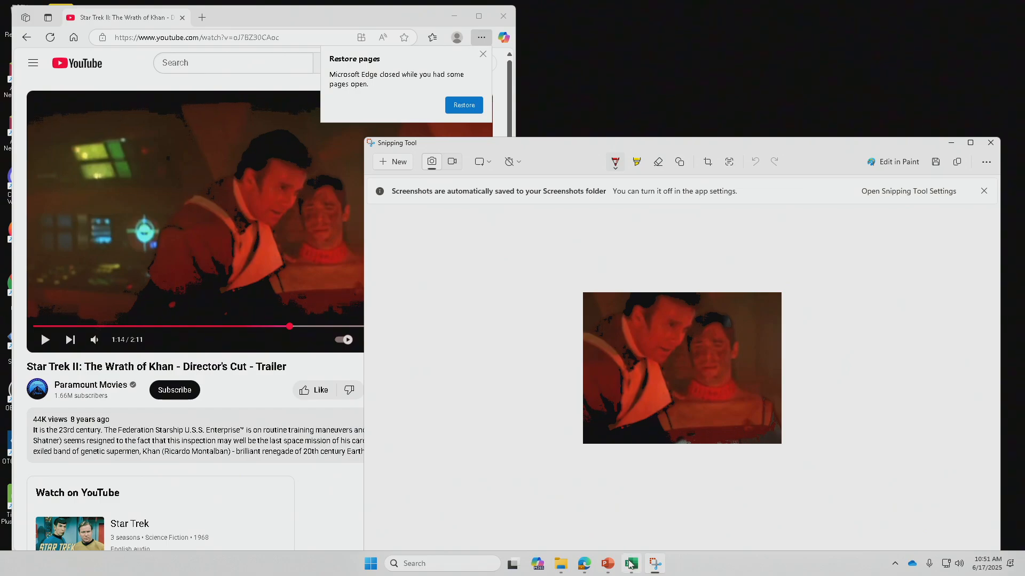
Step: Switch to the blank Excel workbook and paste the captured snip at cell D5 of Sheet1
mouse_move(628, 562)
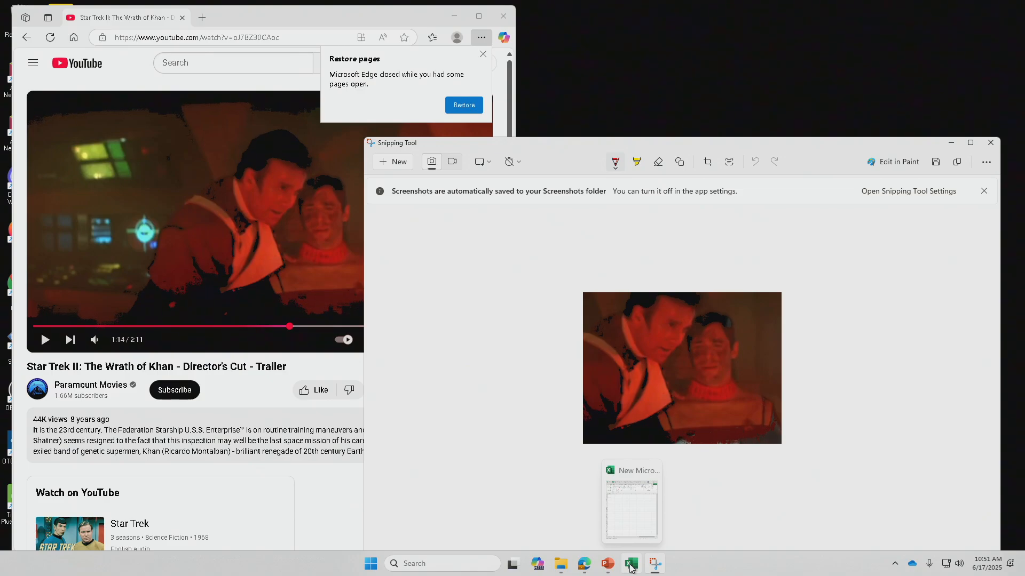
left_click(630, 566)
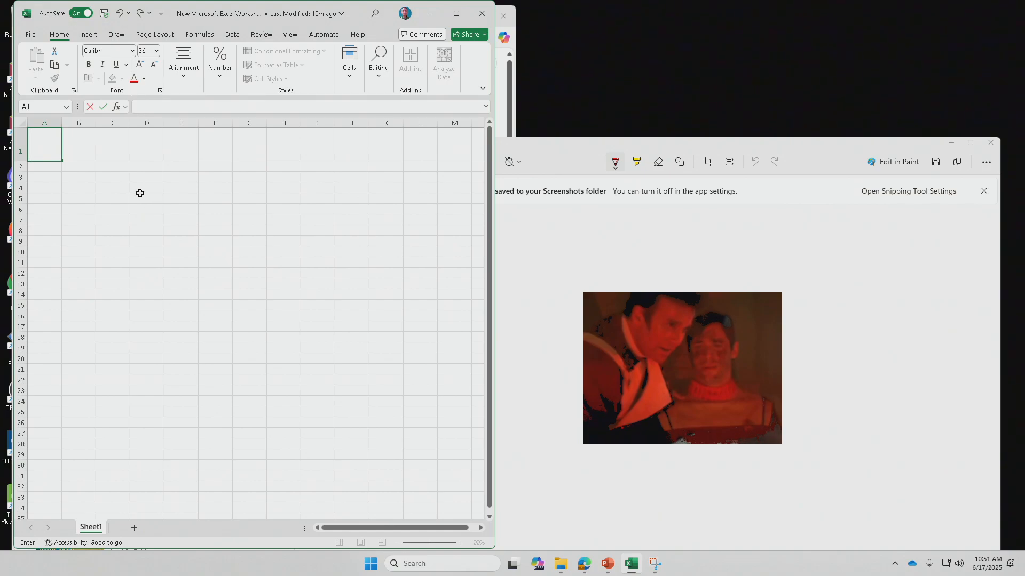
left_click(139, 193)
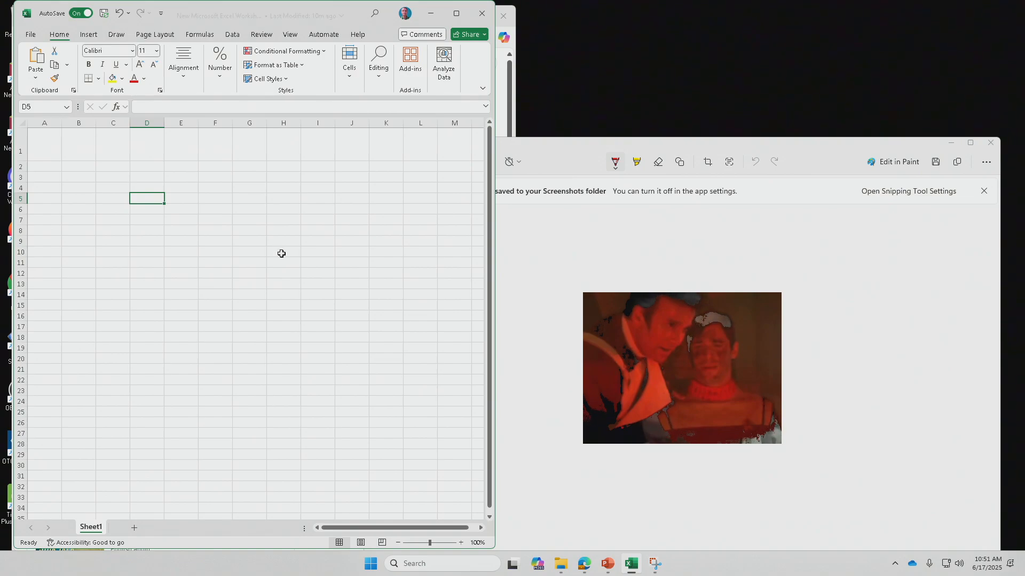
key("ctrl+v")
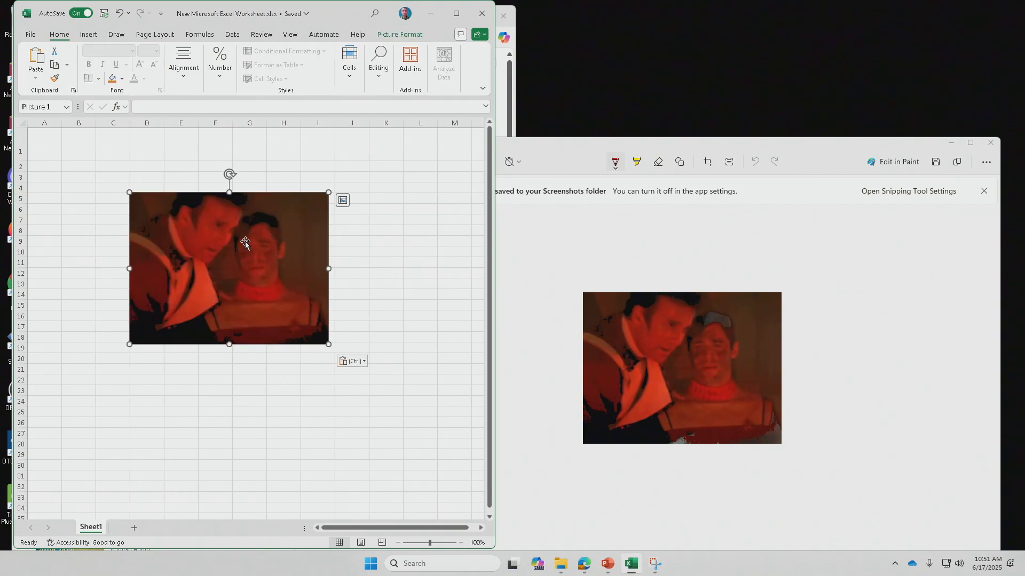
Step: Shrink the pasted picture slightly from its upper-right corner so it spans about rows 6 to 18
left_click(423, 266)
left_click(290, 257)
left_click_drag(329, 190, 290, 210)
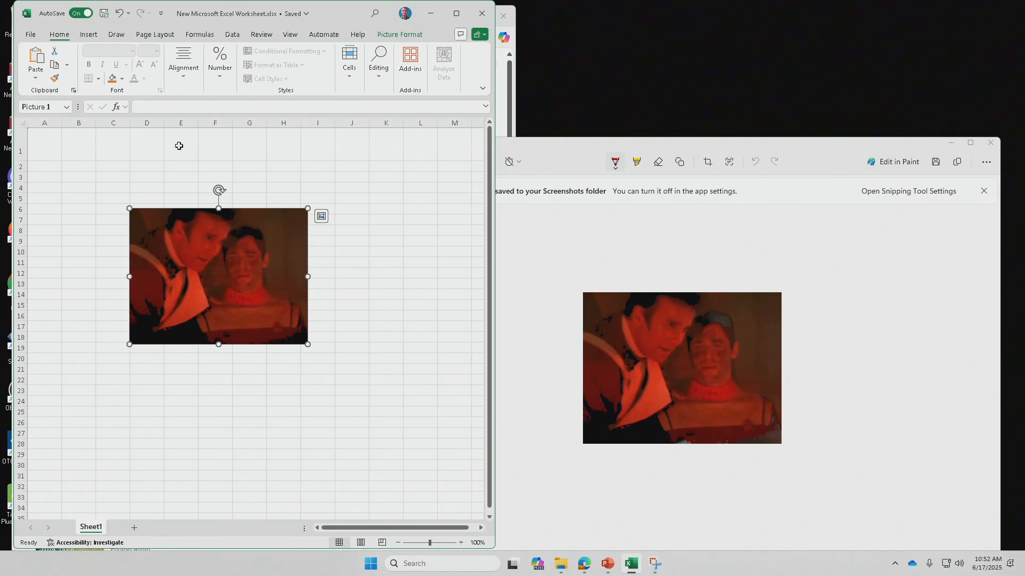
Step: Enter the heading "Background Cast Member Looks" in cell C1 with font size 36
left_click(113, 144)
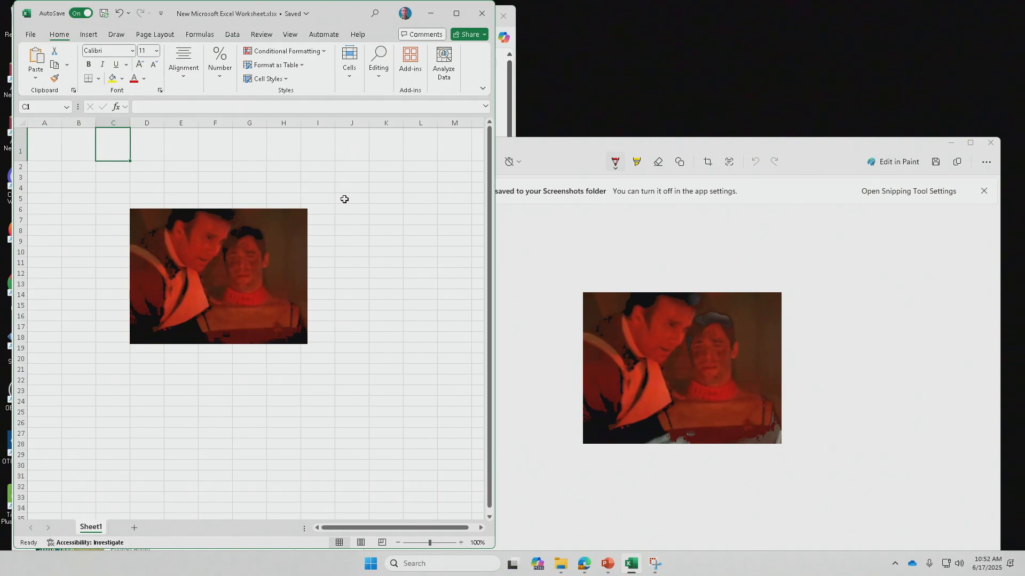
type("B")
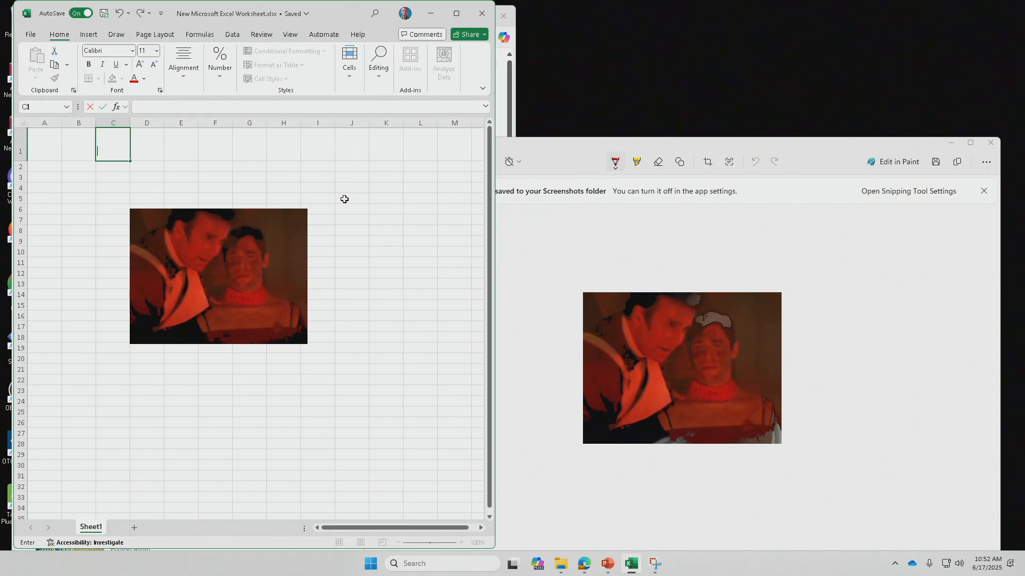
key("BackSpace")
left_click(157, 51)
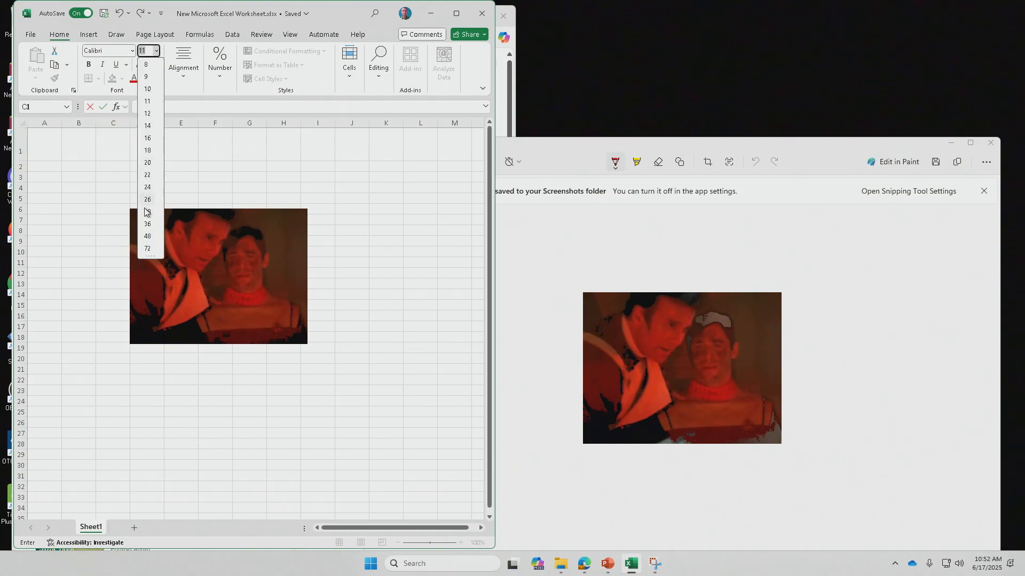
left_click(151, 225)
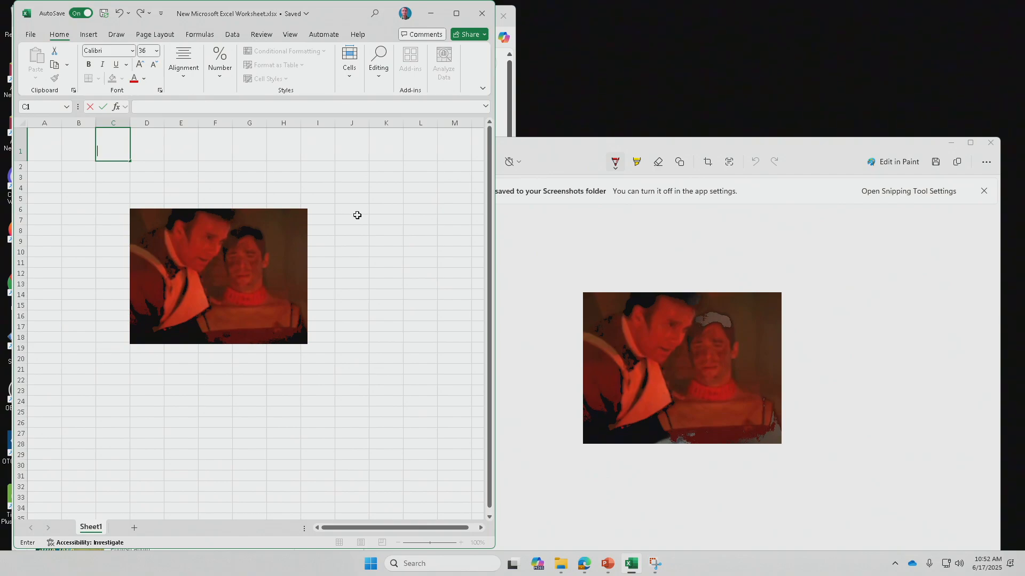
type("B")
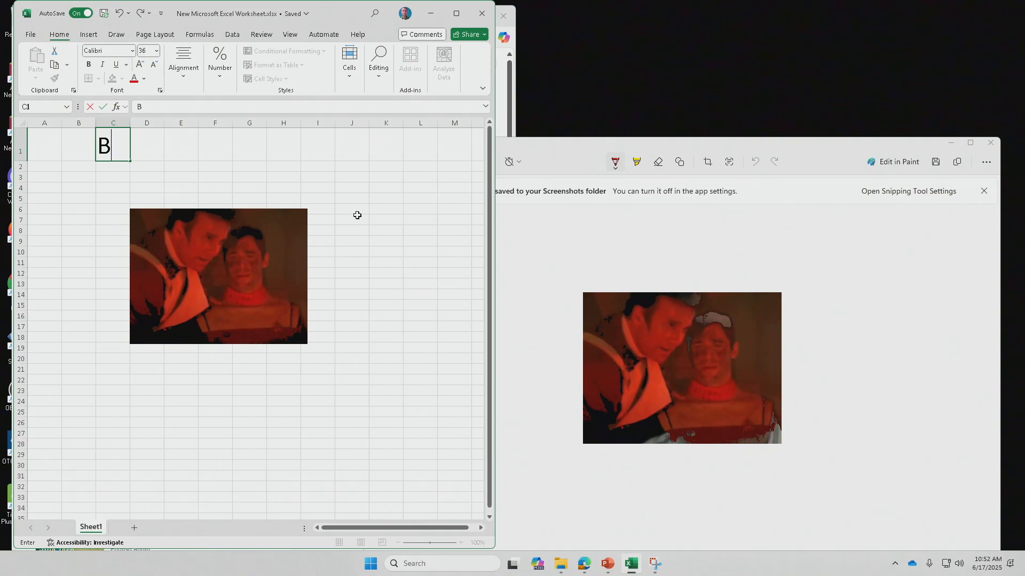
type("ackground")
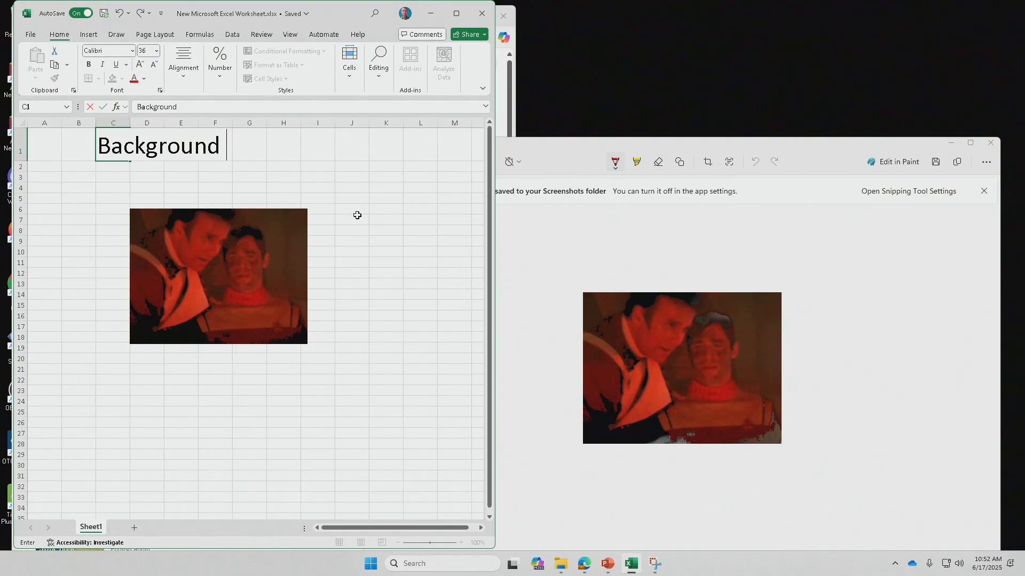
type(" Cast")
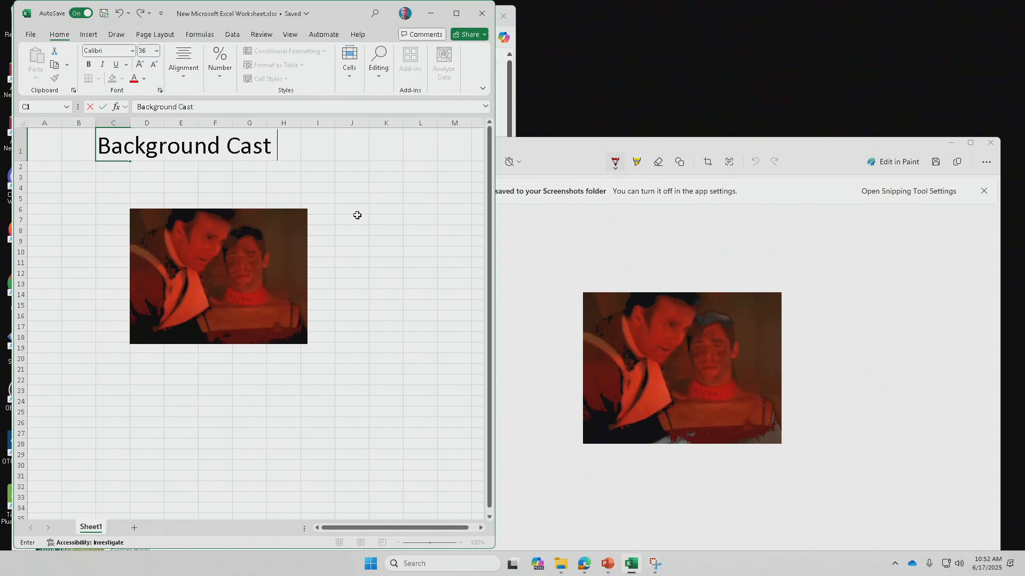
type(" Member")
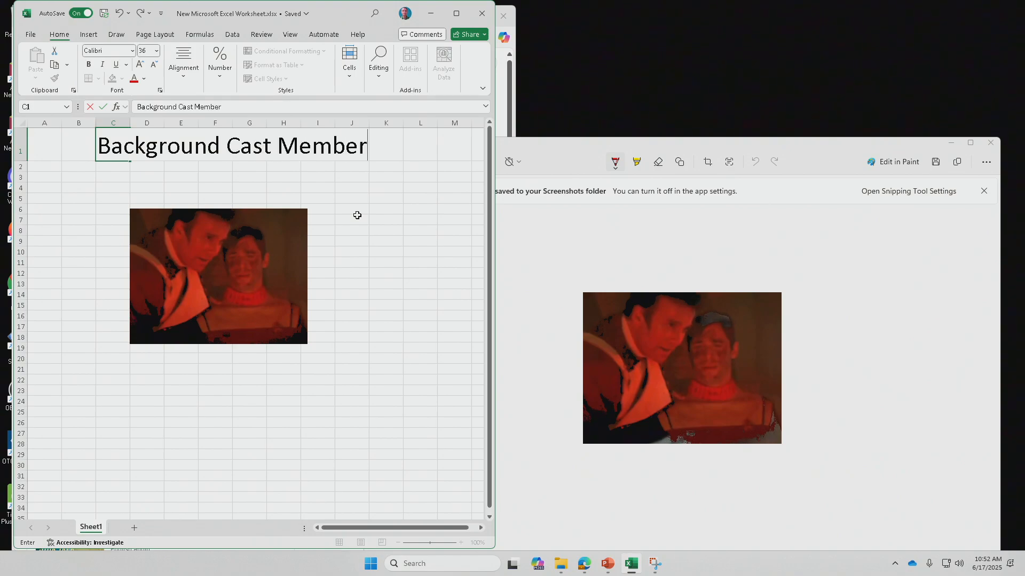
type(" Looks")
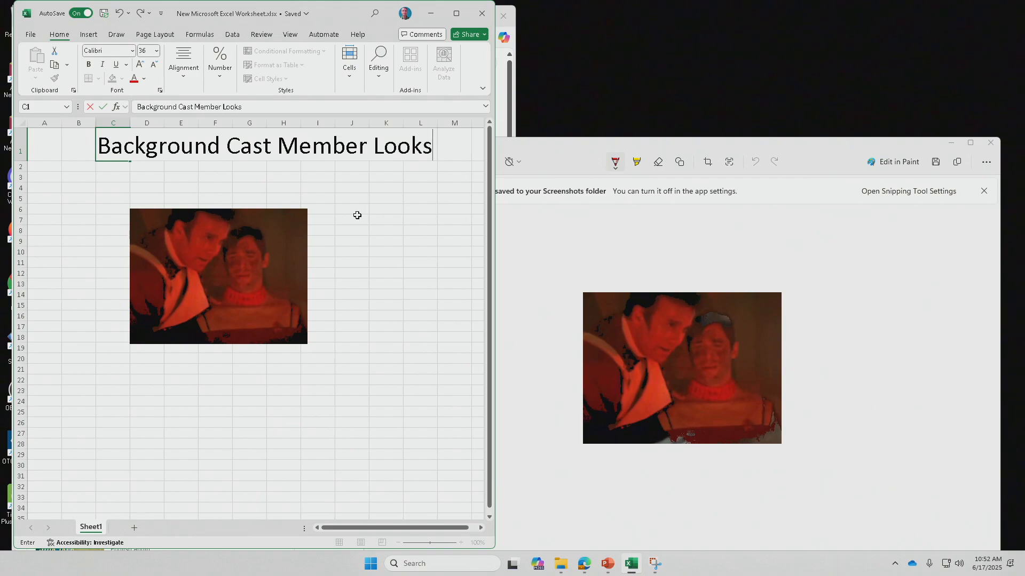
key("Return")
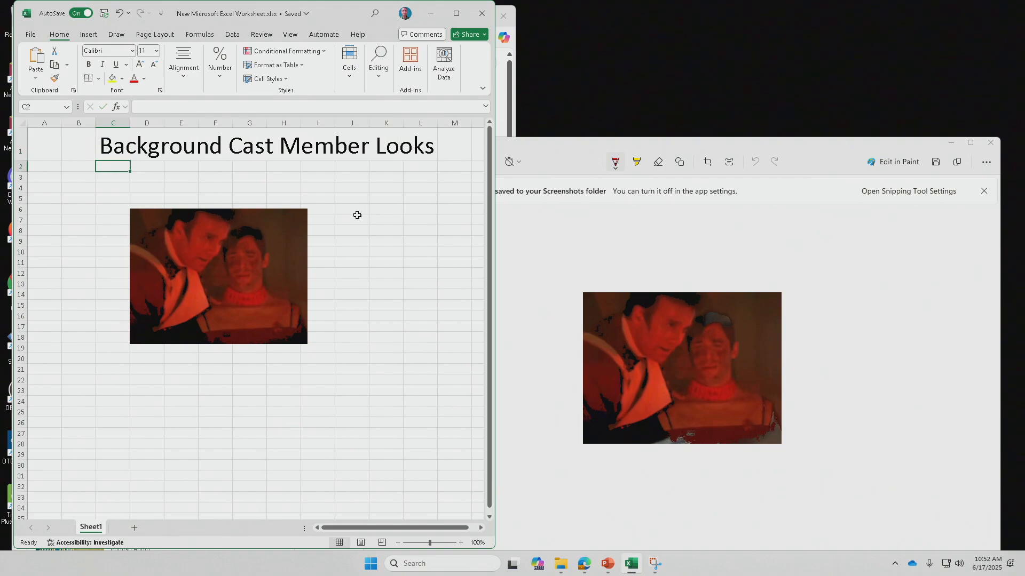
Step: Set cell C2 to font size 28 and enter "Sick." in it
left_click(155, 51)
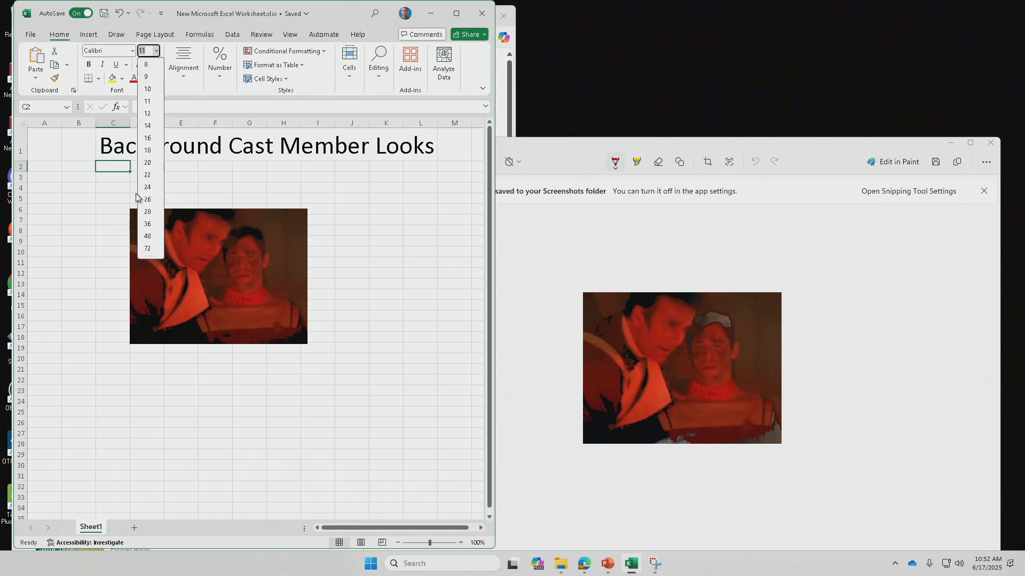
left_click(147, 213)
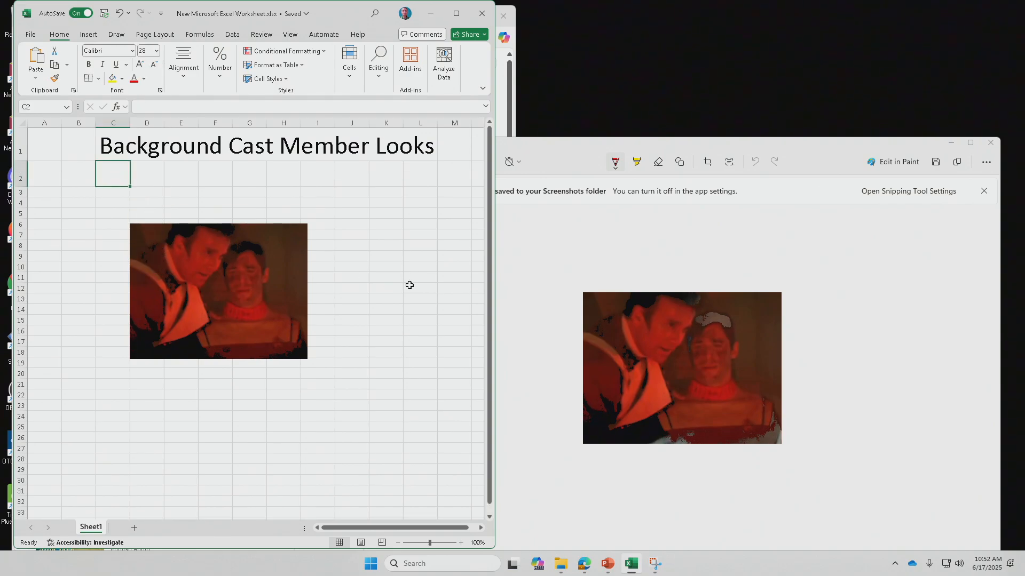
type("Sick")
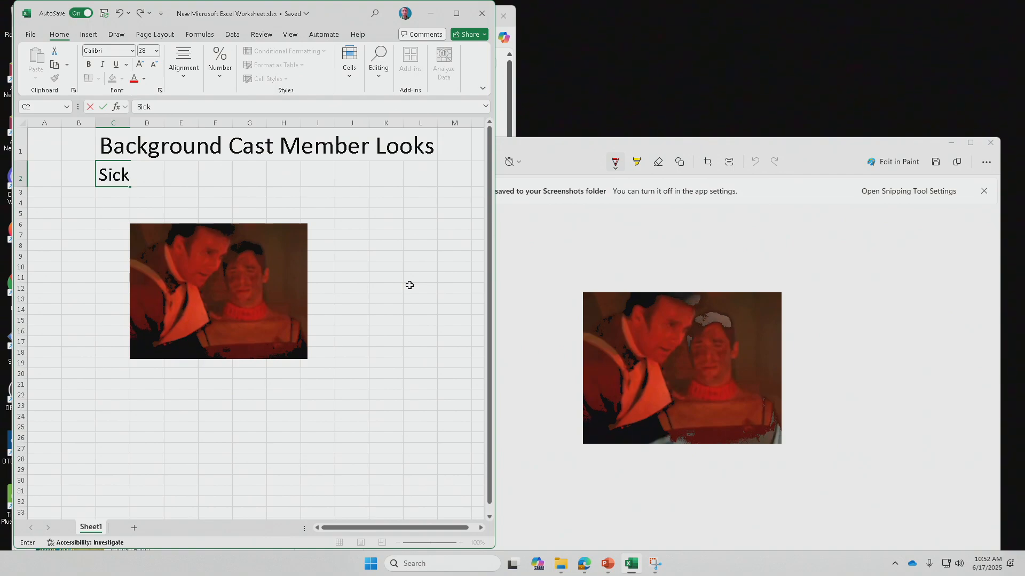
type(".")
left_click(403, 331)
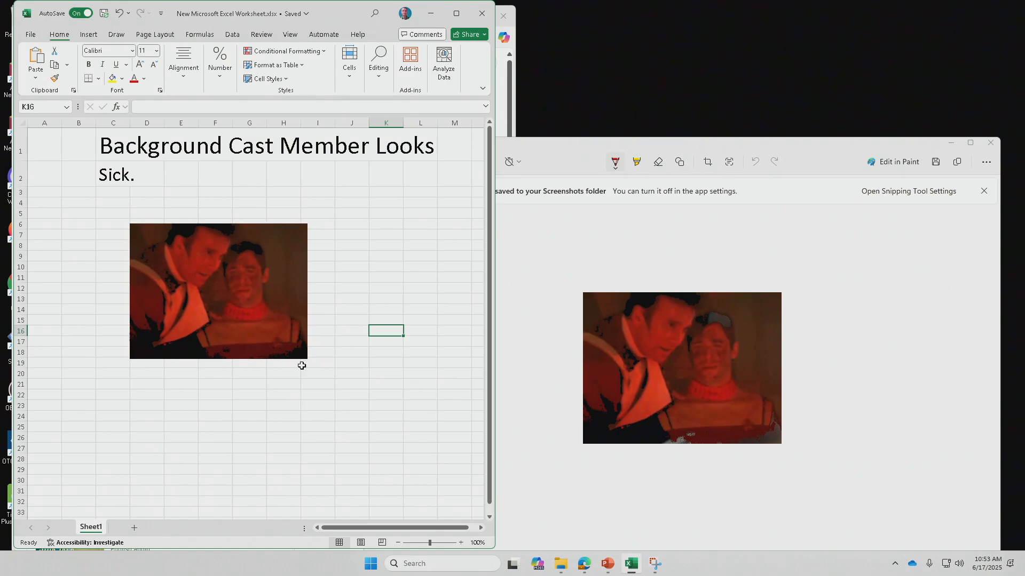
Step: Close the Excel workbook and the Snipping Tool window
left_click(482, 21)
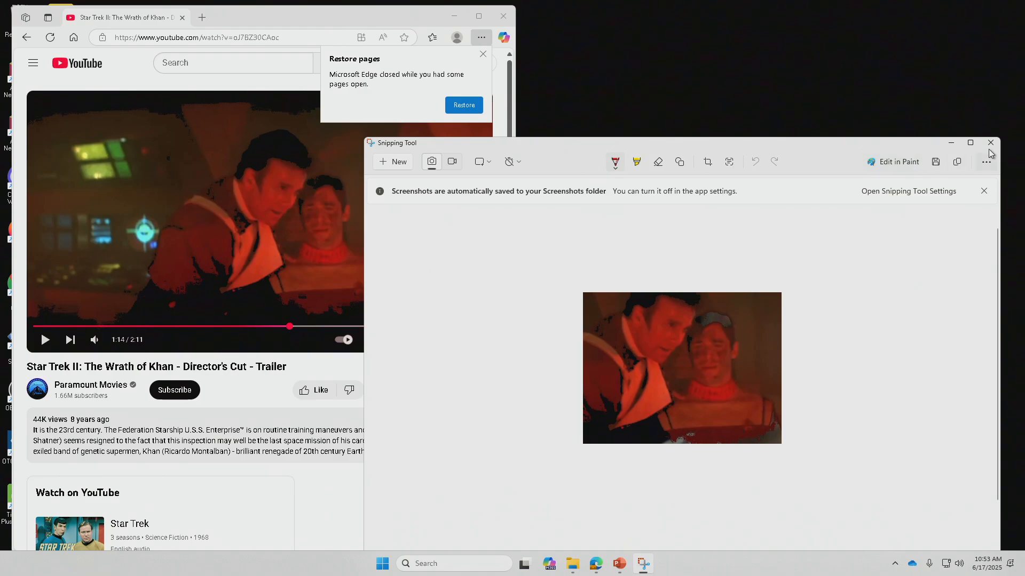
left_click(990, 144)
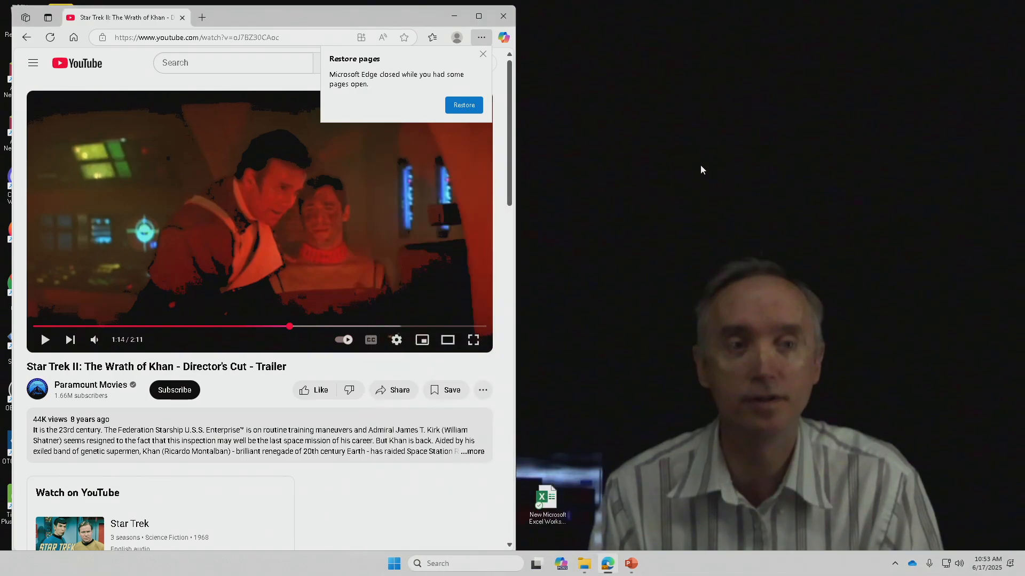